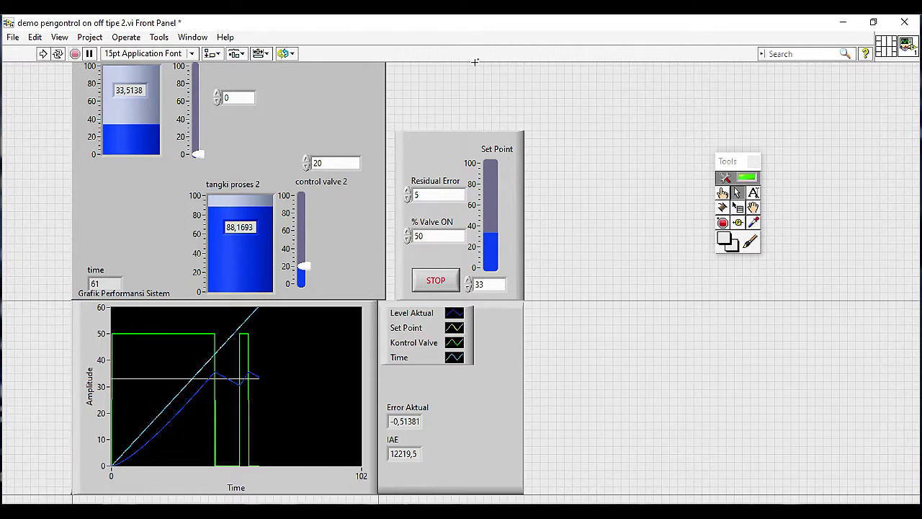
Step: Try selecting the Grafik Performansi Sistem graph and its plot area, deselecting between attempts
left_click(320, 308)
left_click(111, 354)
left_click(27, 335)
left_click(182, 354)
left_click(171, 350)
left_click(180, 353)
left_click(285, 349)
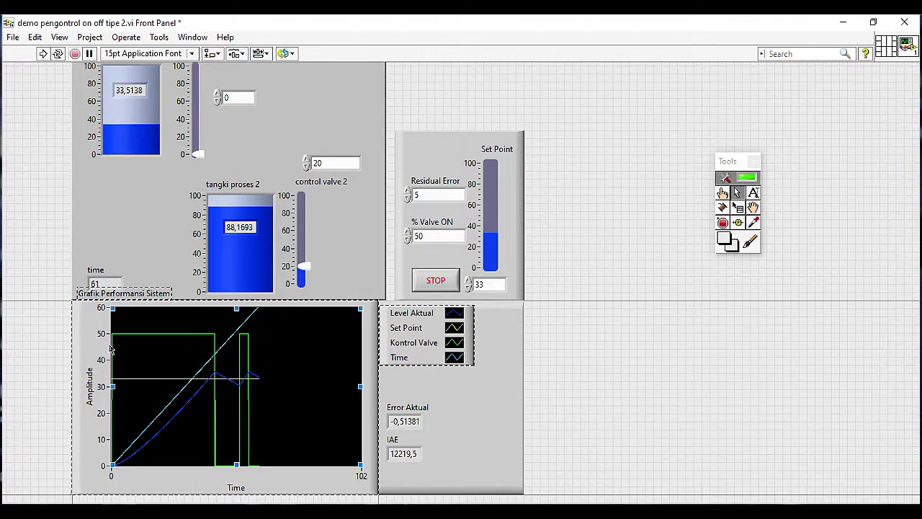
left_click(33, 335)
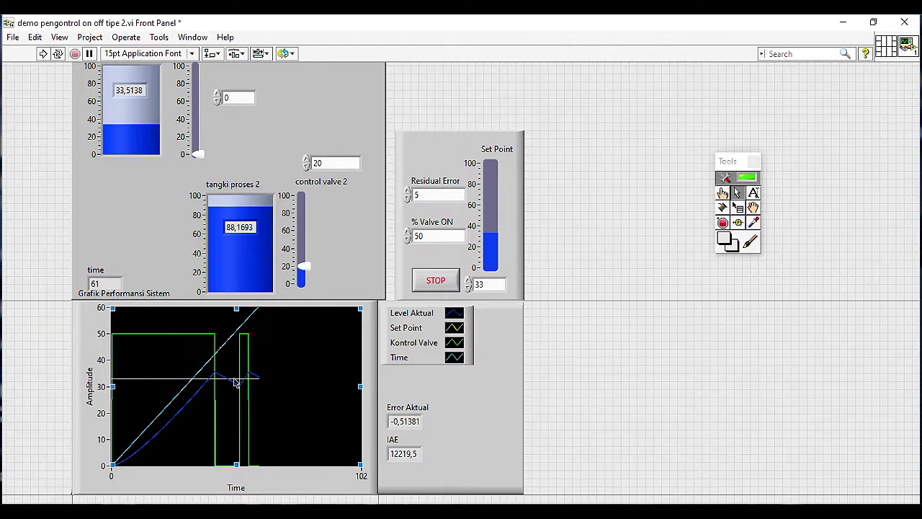
left_click(280, 357)
left_click(540, 350)
Step: Expand the graph legend to six plots, then undo it back to four entries
left_click(427, 367)
left_click_drag(426, 361, 426, 393)
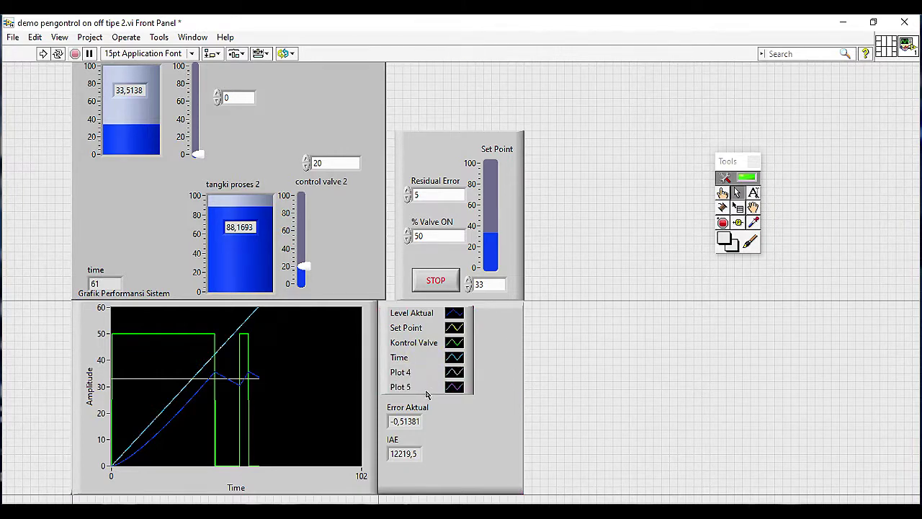
left_click(426, 395)
key("ctrl+z")
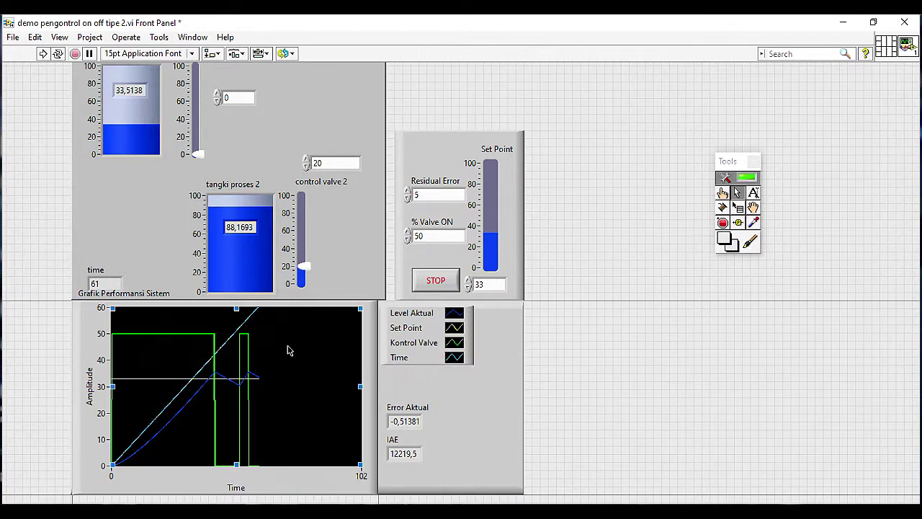
Step: Select the Grafik Performansi Sistem graph together with its label and legend
left_click(288, 349)
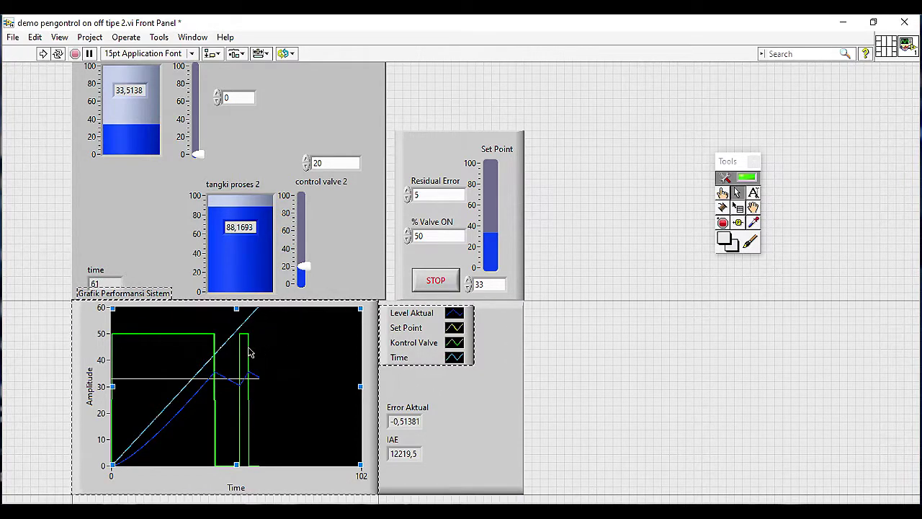
left_click(44, 336)
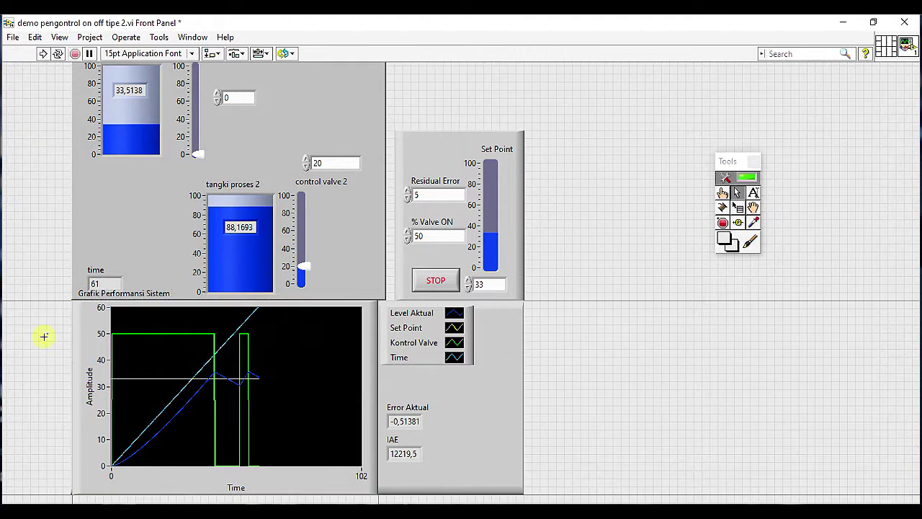
left_click(202, 347)
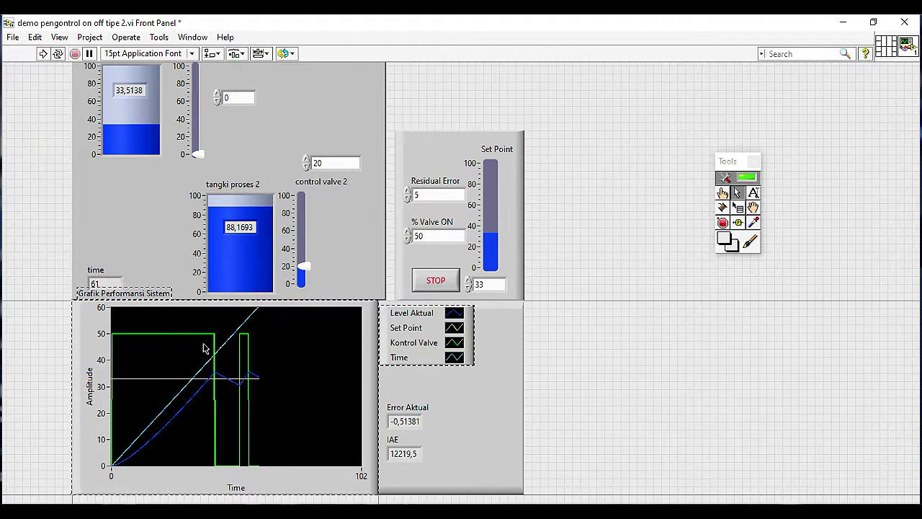
left_click(225, 347)
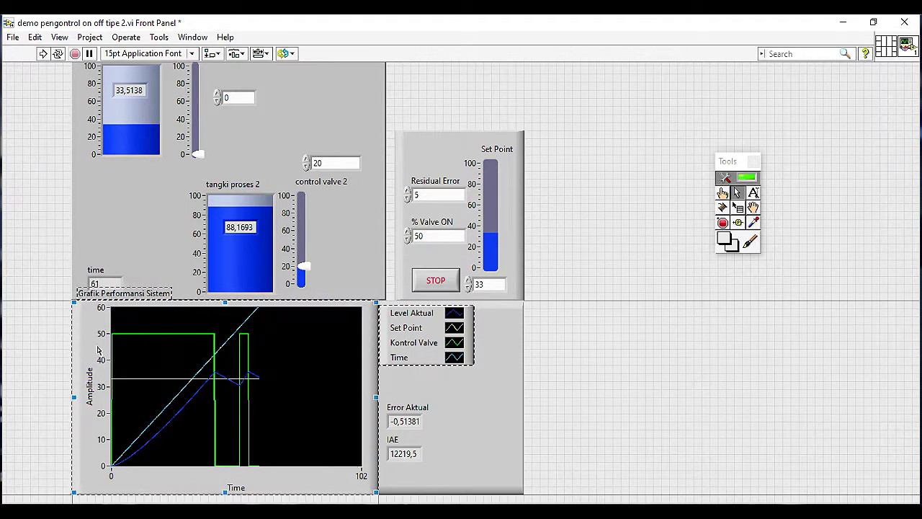
left_click(19, 333)
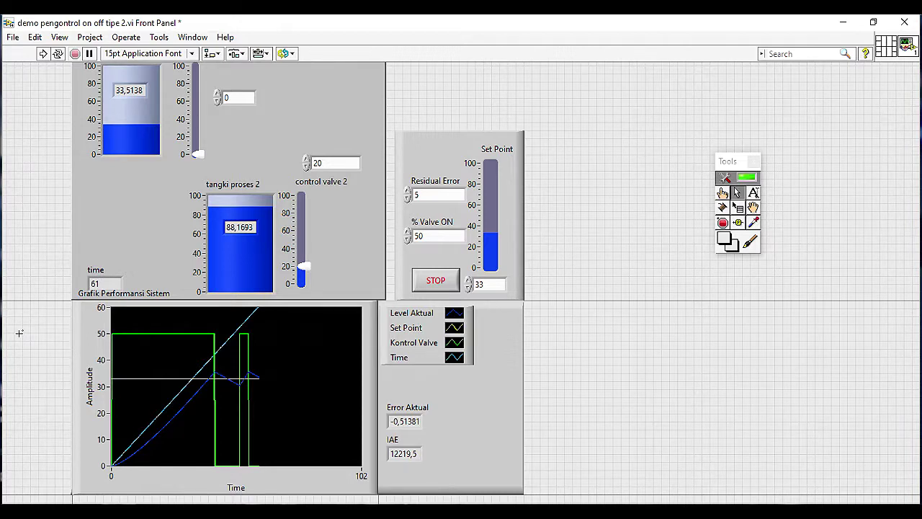
left_click(256, 359)
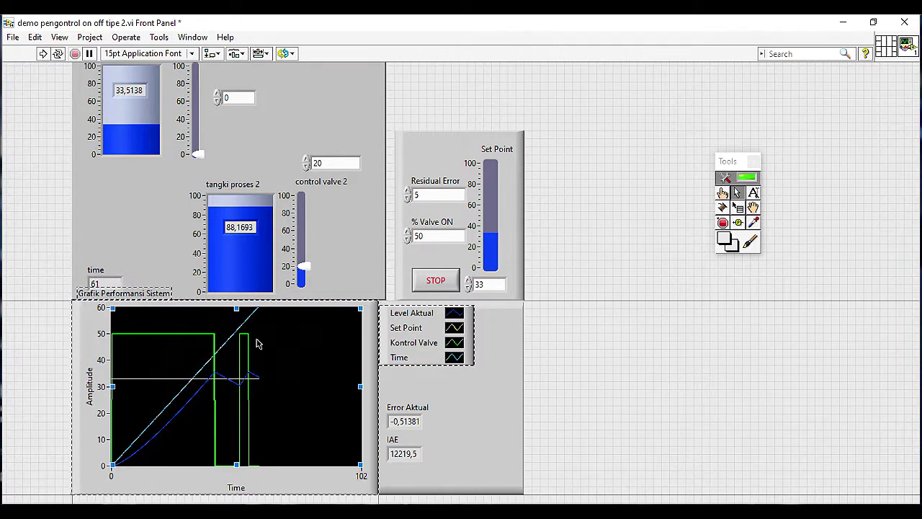
left_click(264, 337)
Step: Send the Grafik Performansi Sistem graph's data to Excel with Export Data To Excel
right_click(209, 341)
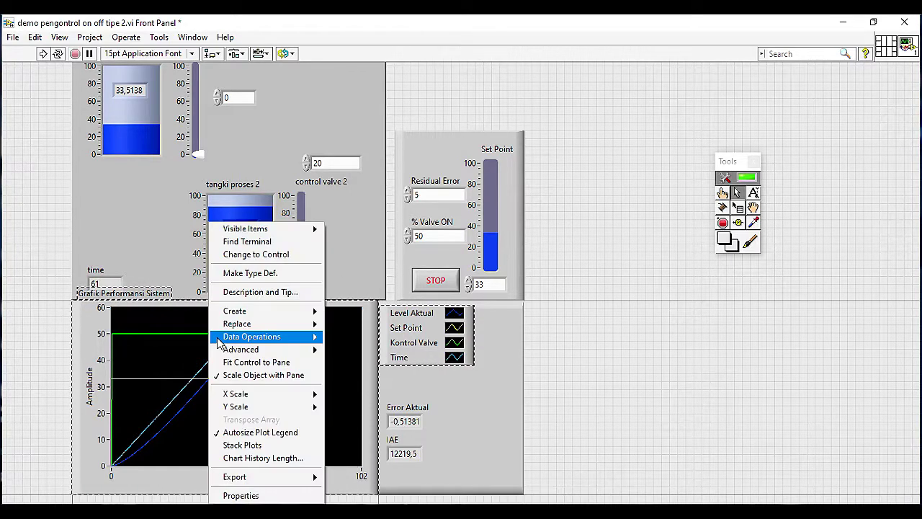
mouse_move(242, 477)
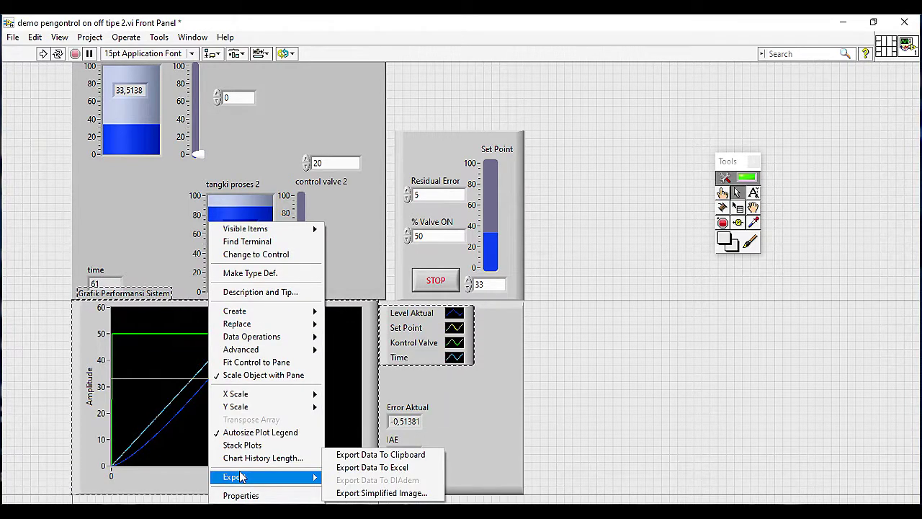
left_click(387, 469)
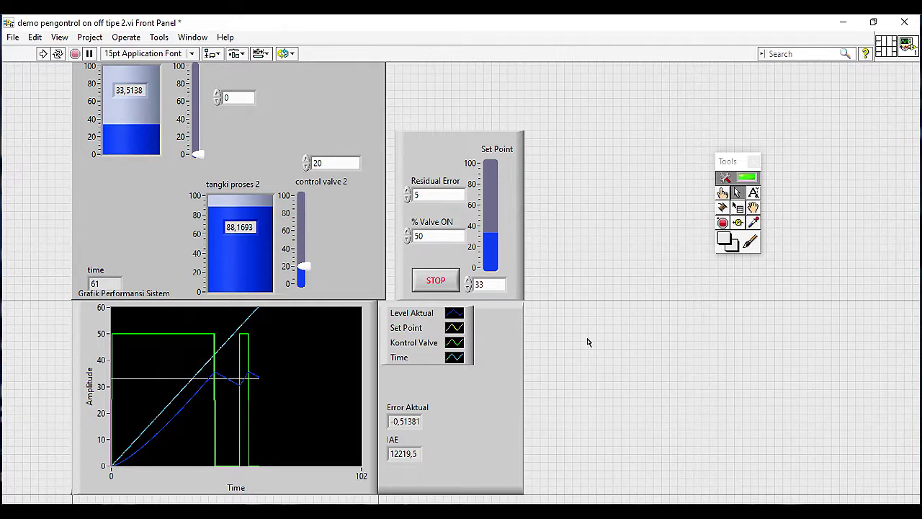
Step: Bring the lvtemporary_159661 workbook forward in Excel and maximise its window
left_click(587, 339)
mouse_move(382, 507)
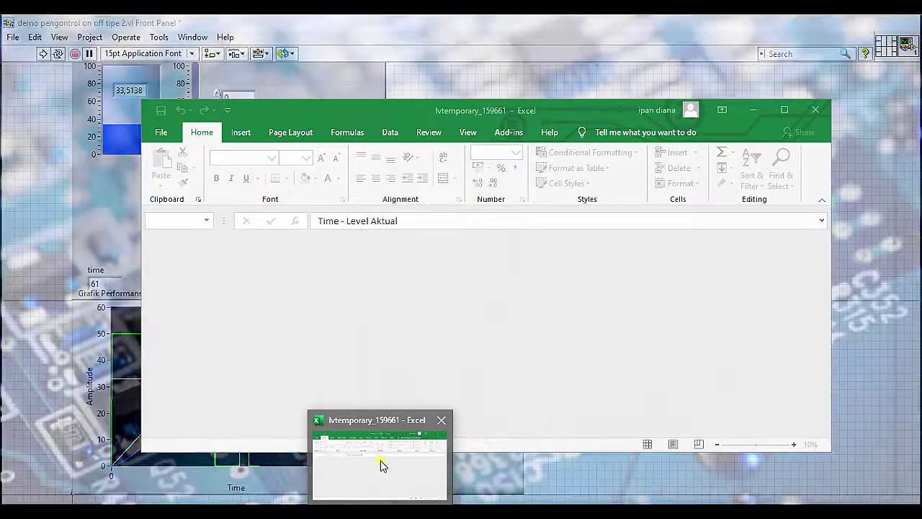
left_click(381, 464)
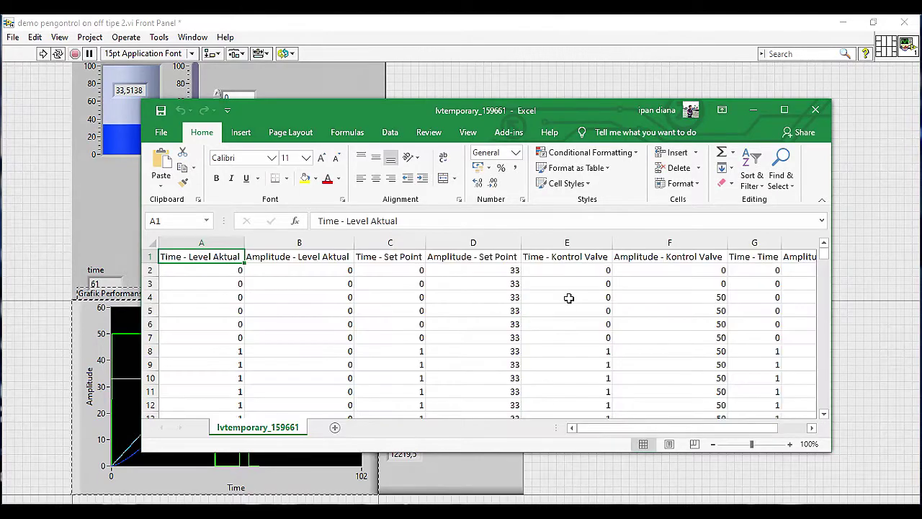
left_click(785, 112)
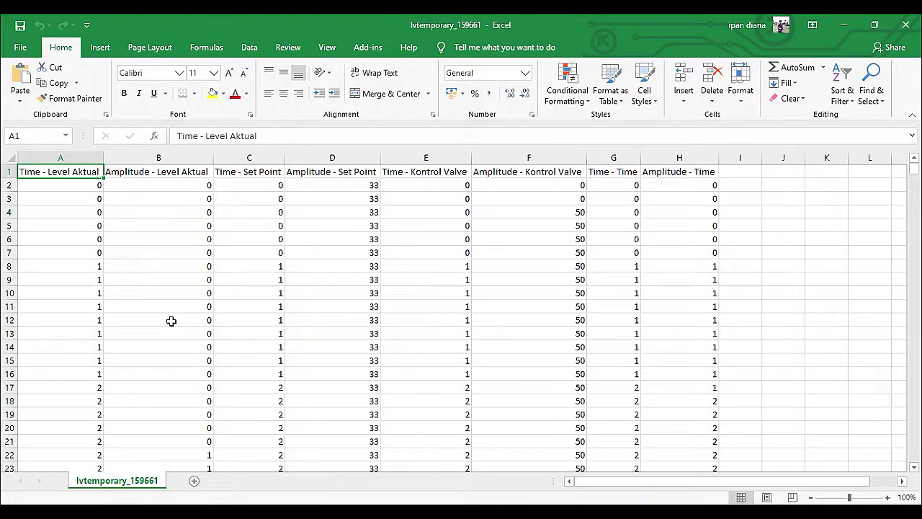
Step: Insert a 2-D line chart of columns B, D and F: level, set point and valve amplitudes
left_click(190, 156)
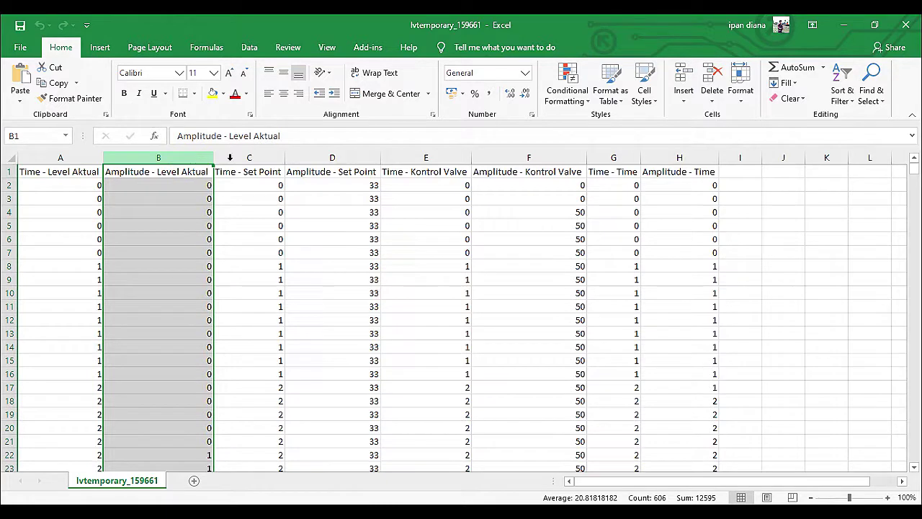
left_click(335, 157, "ctrl")
left_click(522, 152, "ctrl")
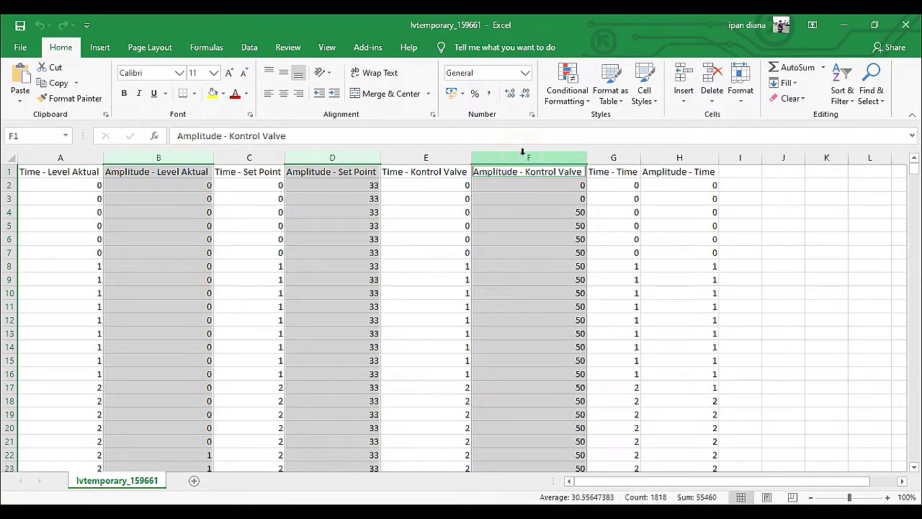
left_click(103, 52)
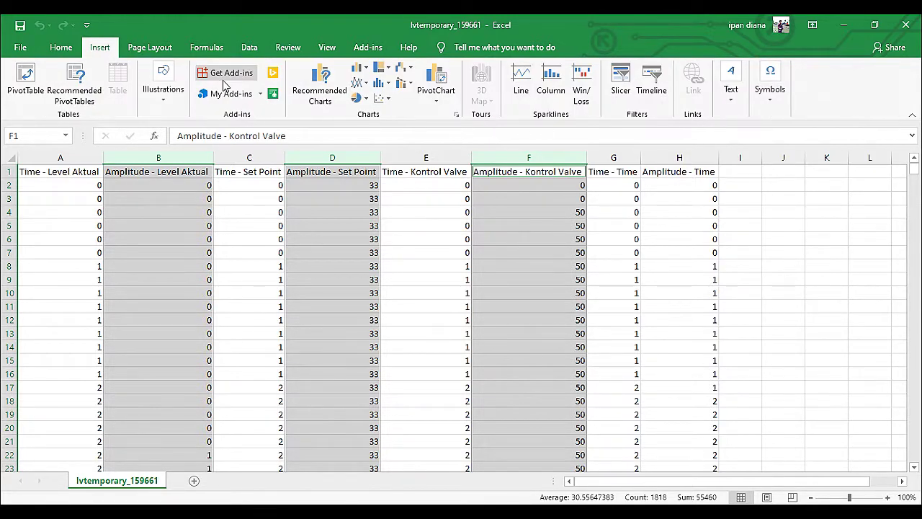
left_click(358, 85)
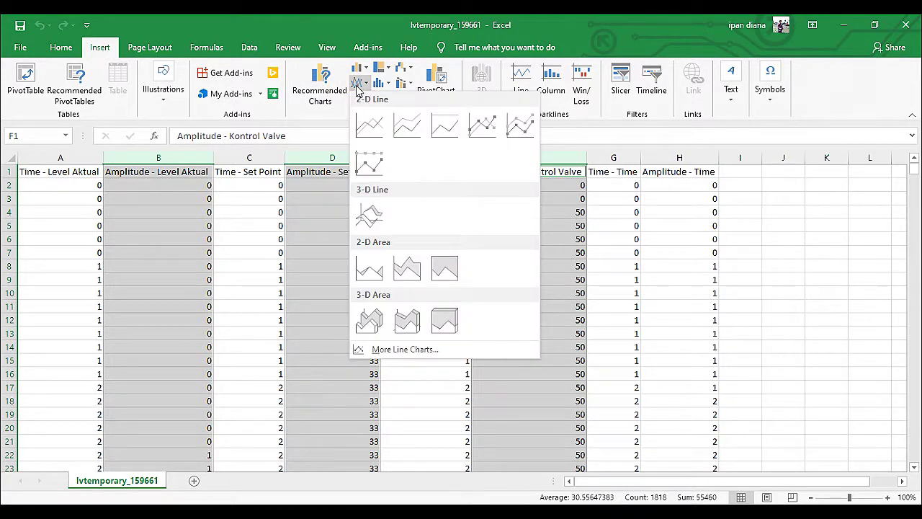
left_click(369, 129)
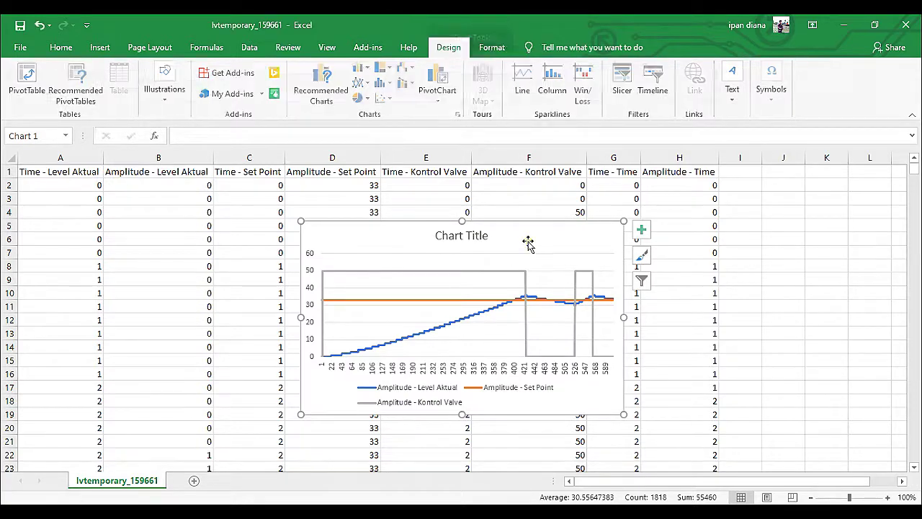
Step: Reposition the line chart slightly lower on the sheet and select its horizontal axis labels
left_click_drag(520, 238, 412, 209)
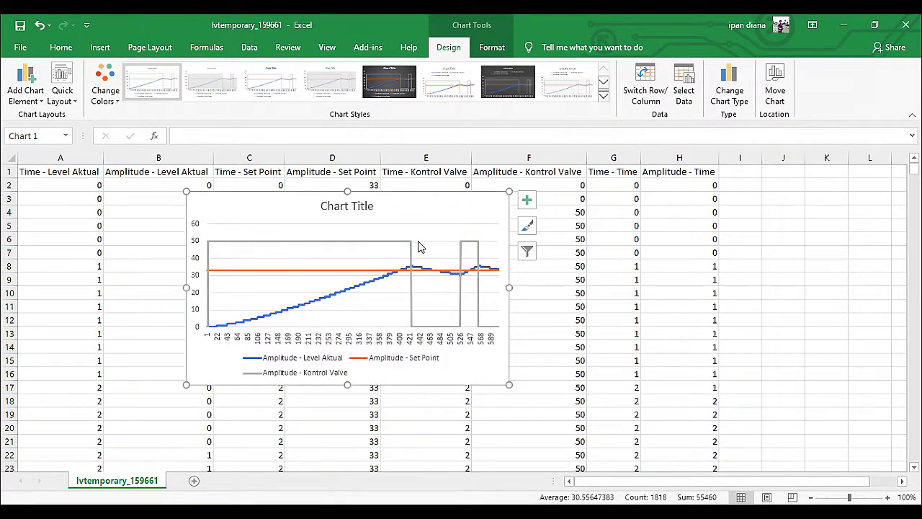
mouse_move(310, 500)
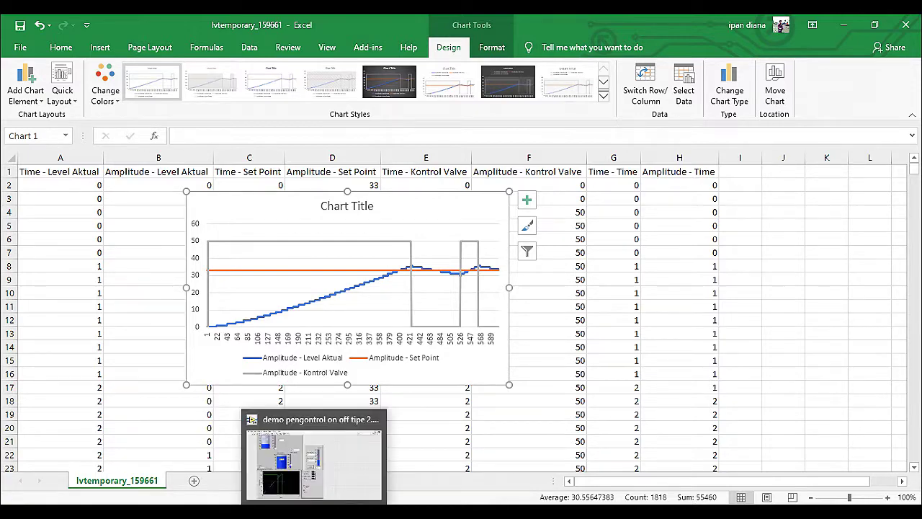
left_click(307, 468)
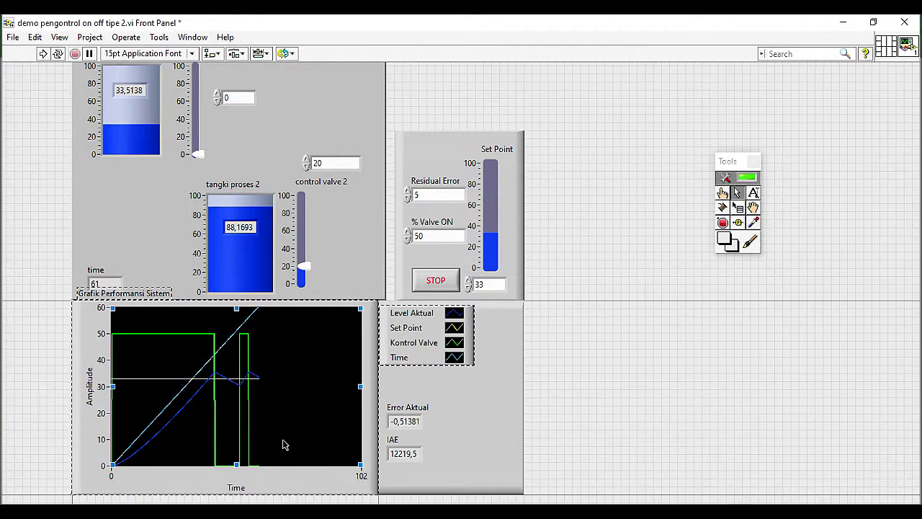
left_click(314, 502)
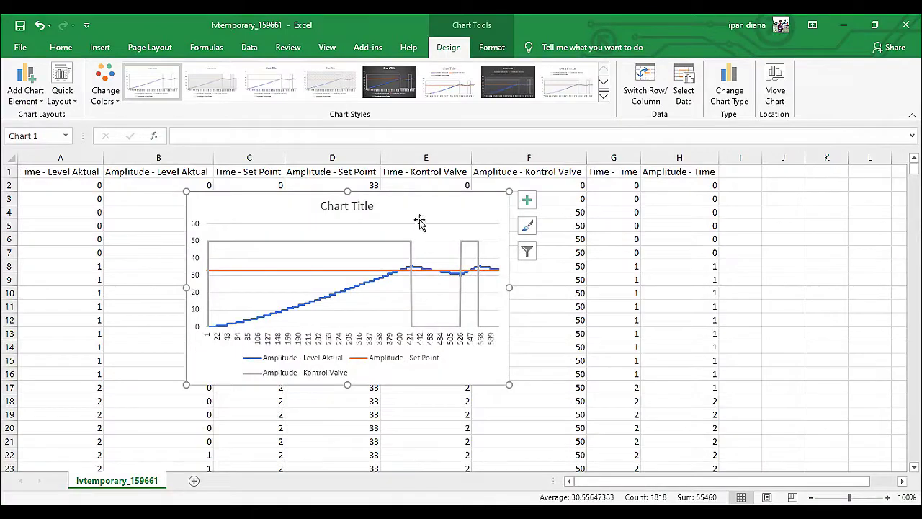
left_click_drag(454, 209, 436, 226)
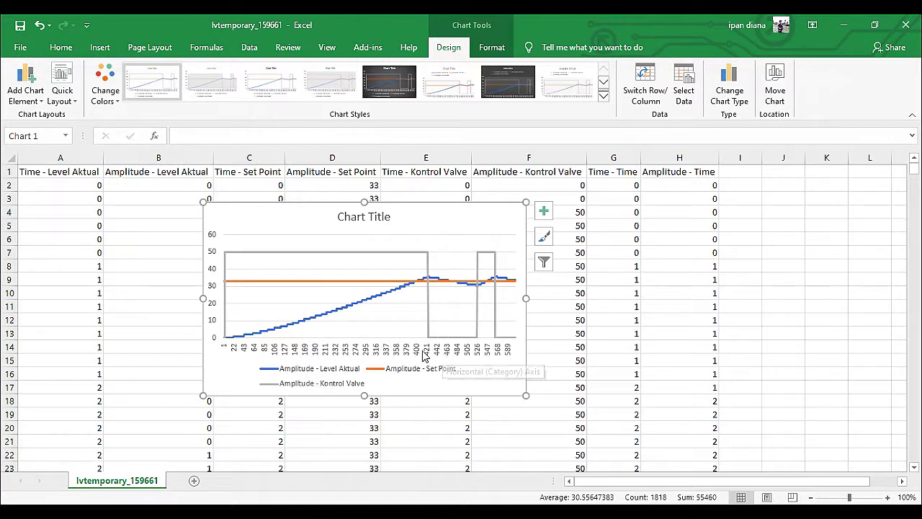
left_click(424, 355)
left_click(411, 355)
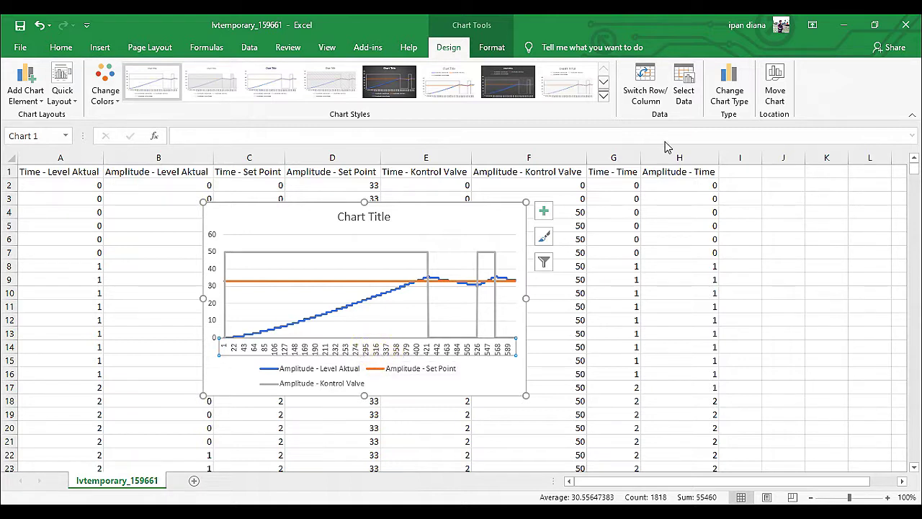
Step: Set the chart's horizontal axis labels to the Time values in G2:G606 via Select Data
left_click(683, 88)
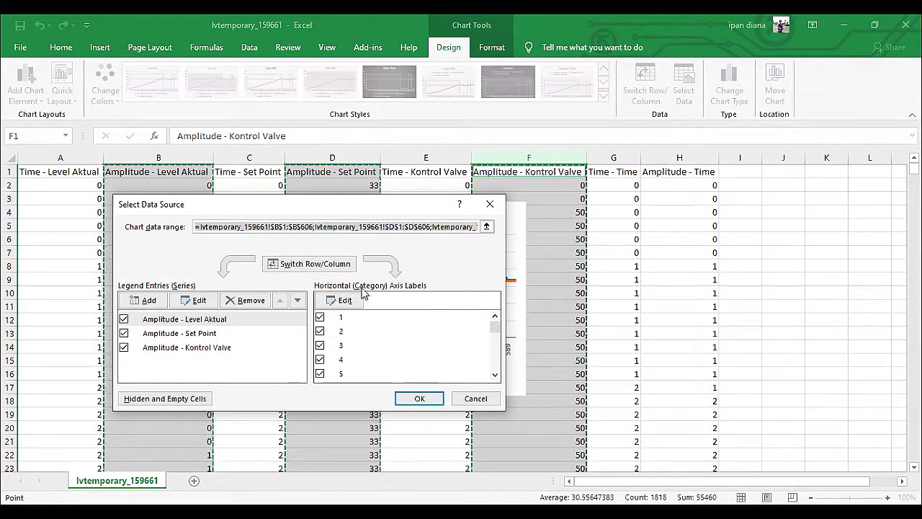
left_click(343, 303)
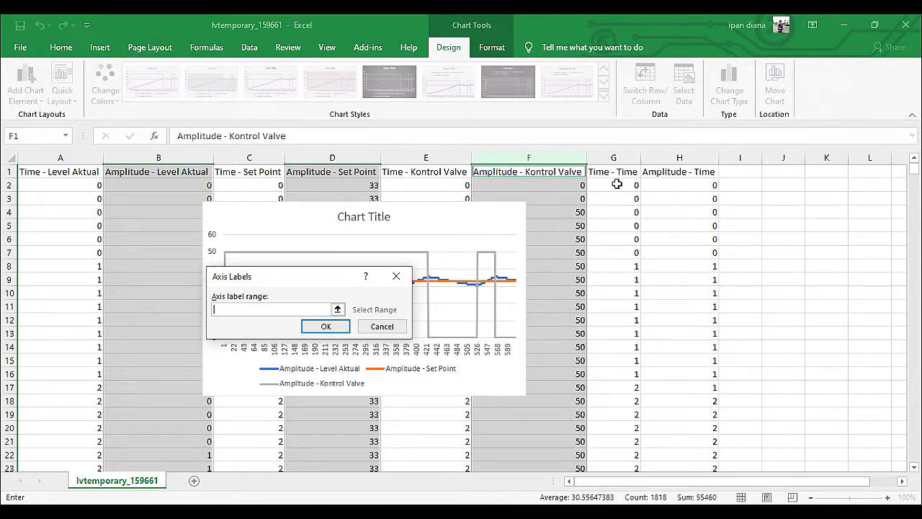
left_click_drag(617, 184, 640, 454)
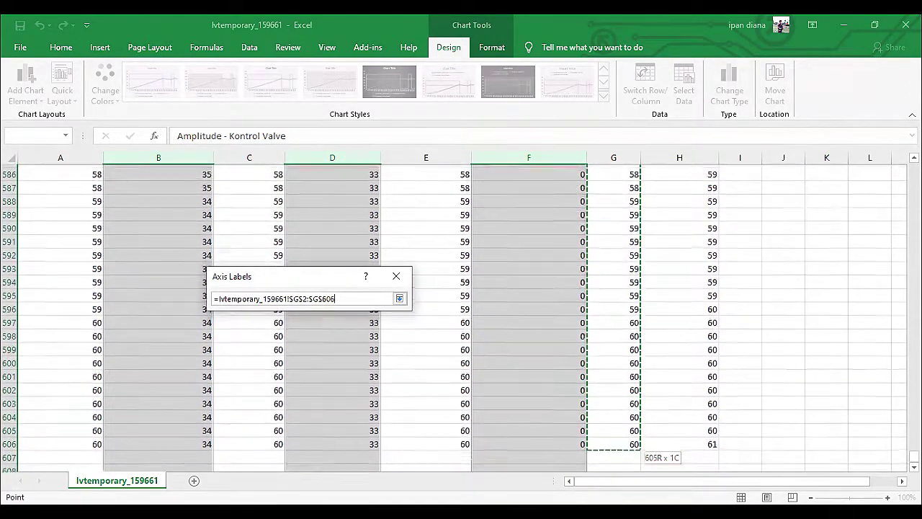
left_click_drag(639, 454, 614, 363)
left_click(325, 327)
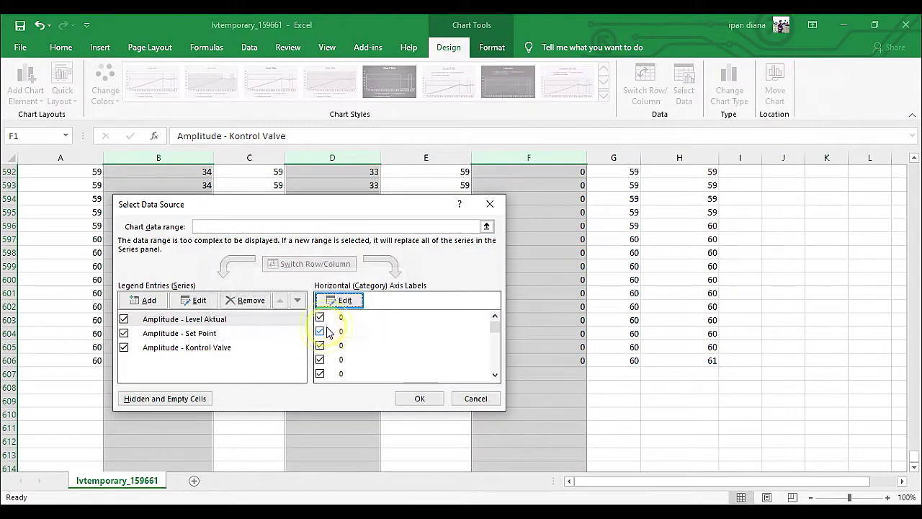
left_click(418, 397)
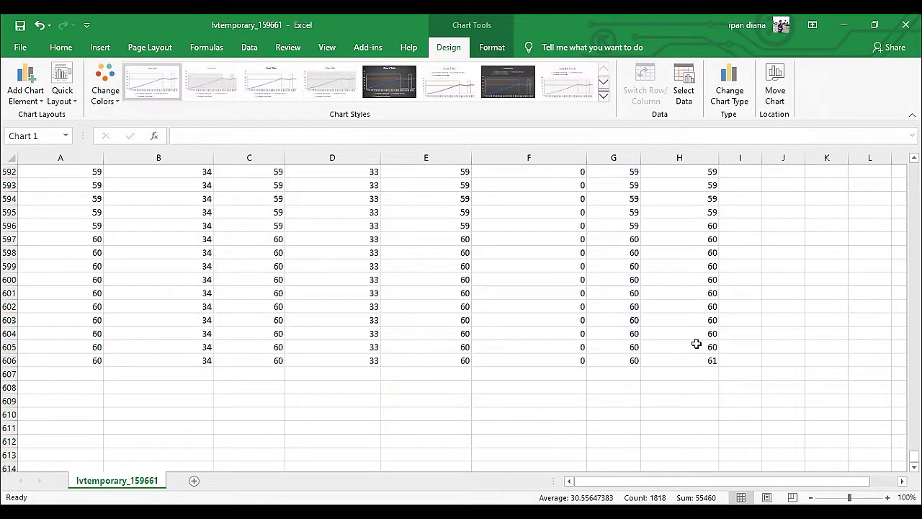
Step: Scroll back to the chart and select it to confirm the time axis reads 0 to 59
scroll(696, 344, "up", 14)
scroll(696, 343, "up", 20)
scroll(697, 344, "up", 20)
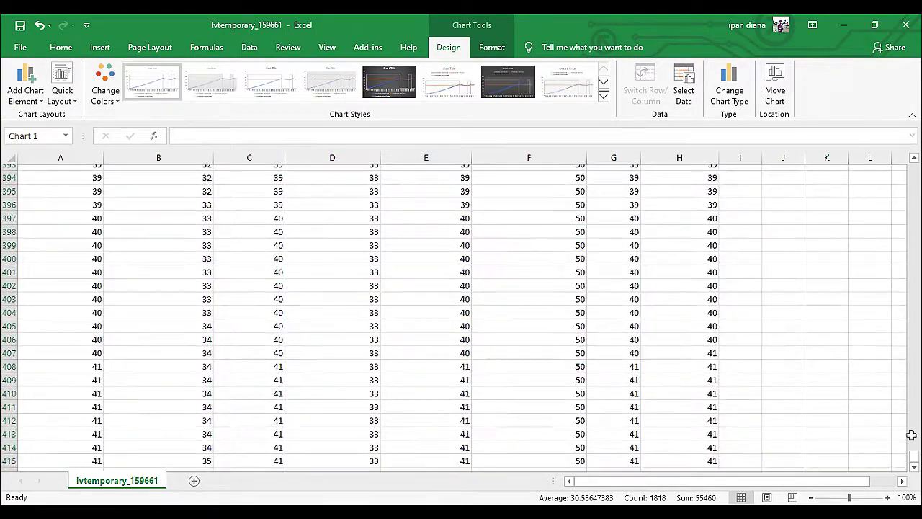
scroll(919, 405, "up", 18)
left_click_drag(913, 336, 913, 169)
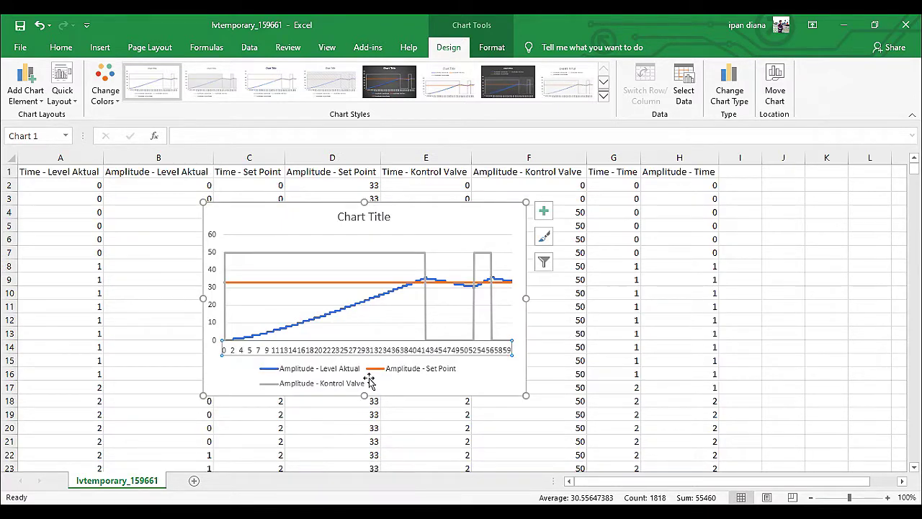
left_click(219, 371)
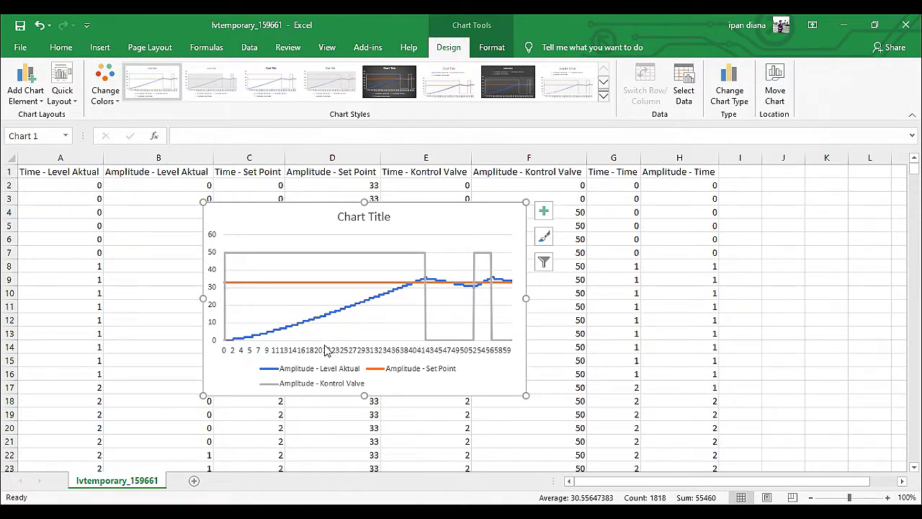
left_click(213, 272)
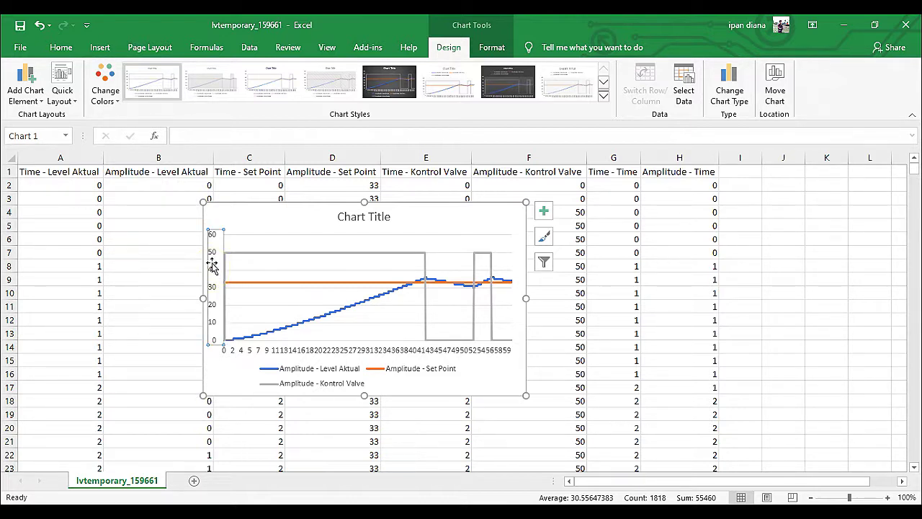
left_click(260, 230)
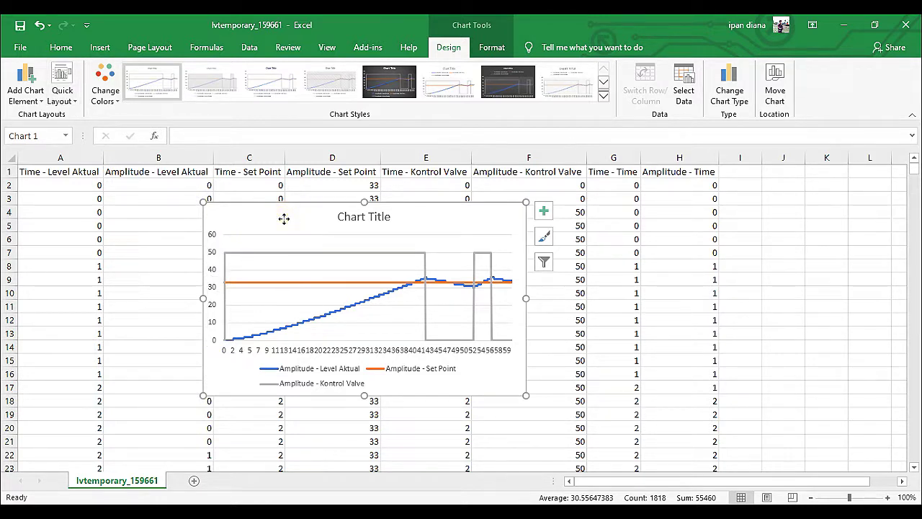
Step: Add a primary horizontal axis title reading 'Waktu'
left_click(32, 103)
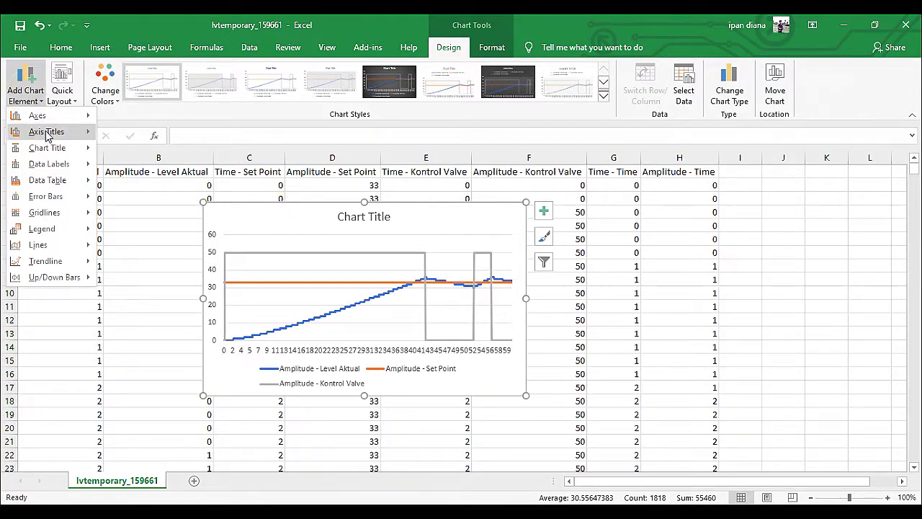
mouse_move(54, 137)
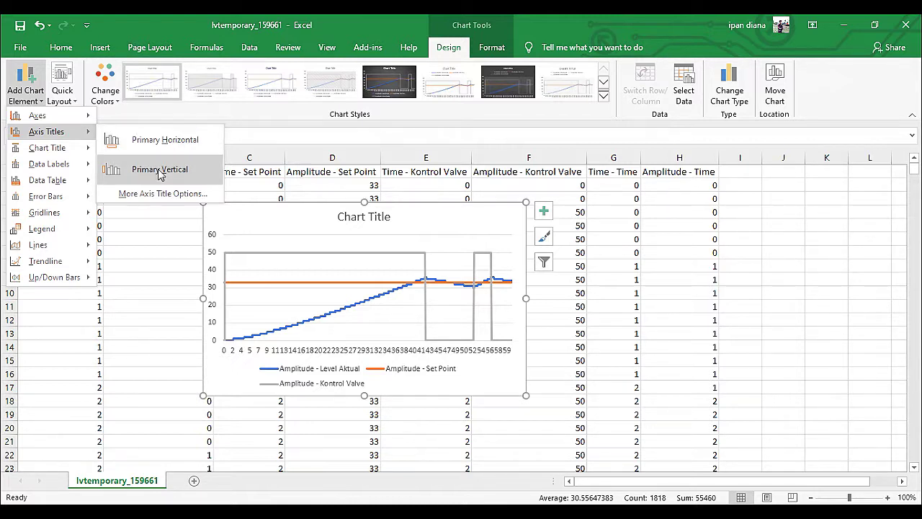
left_click(165, 139)
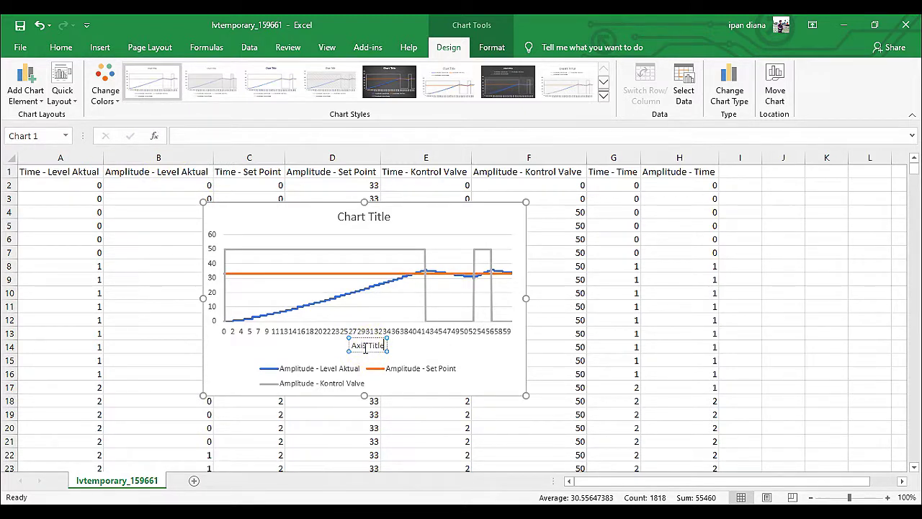
key("BackSpace")
key("BackSpace")
key("BackSpace")
type("Waktu")
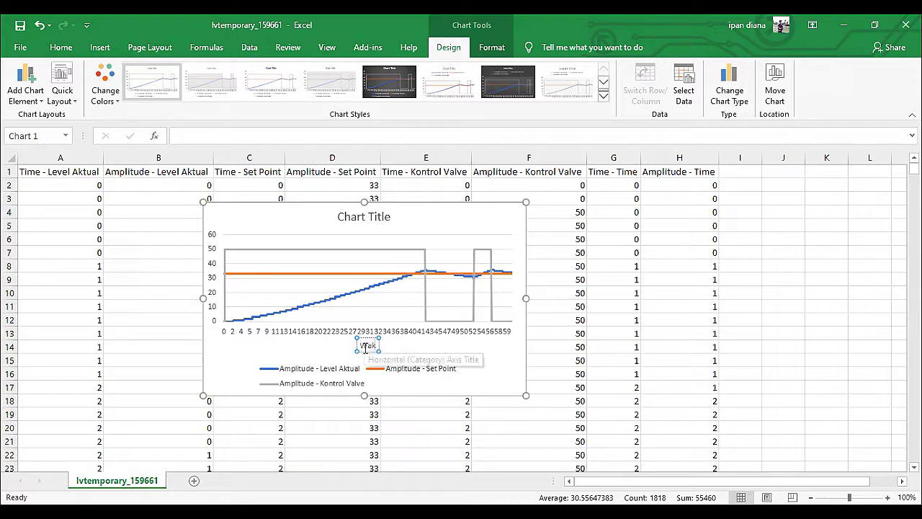
Step: Add a primary vertical axis title reading 'Amplitudo'
left_click(13, 92)
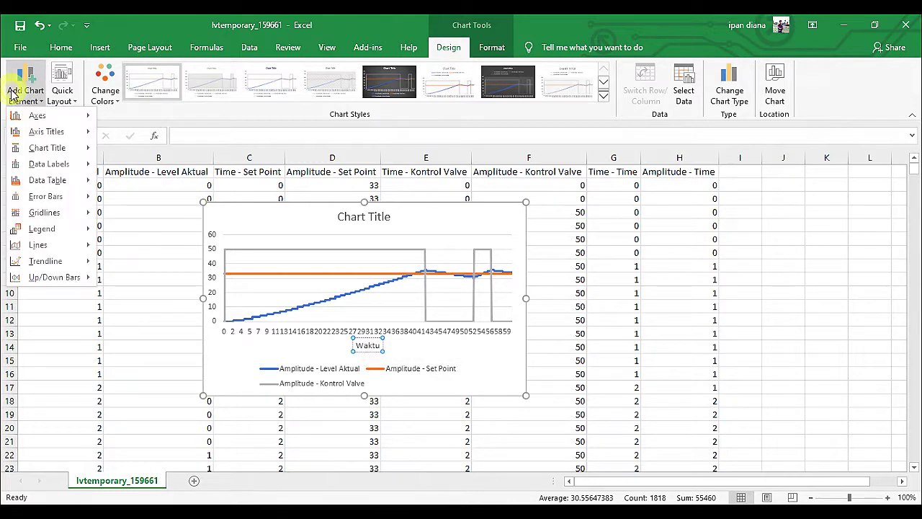
left_click(164, 167)
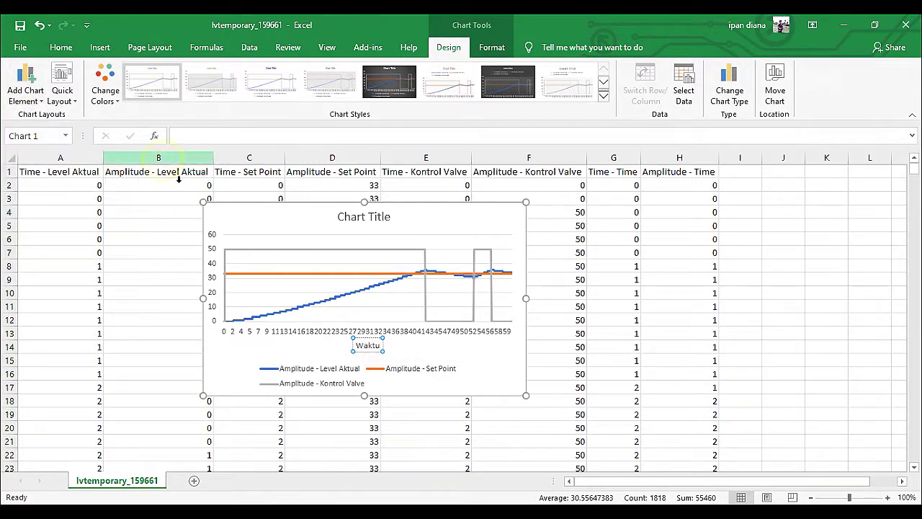
double_click(221, 277)
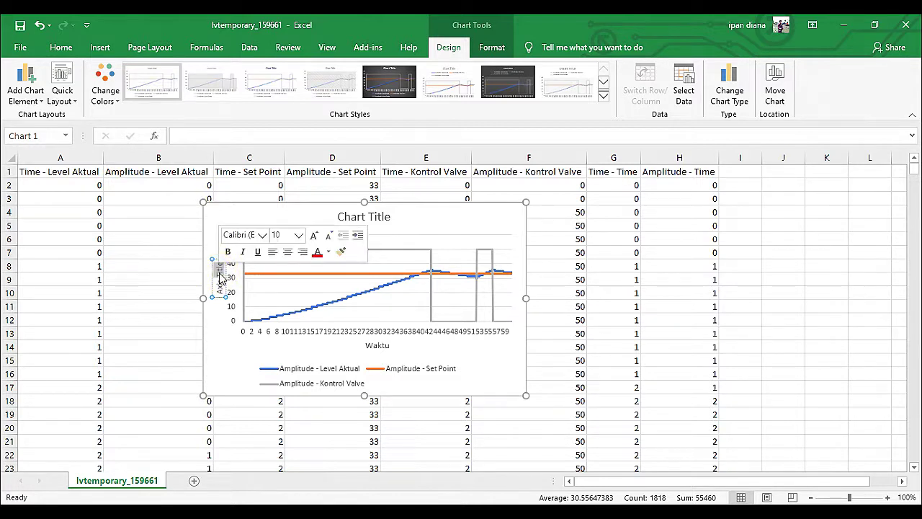
key("BackSpace")
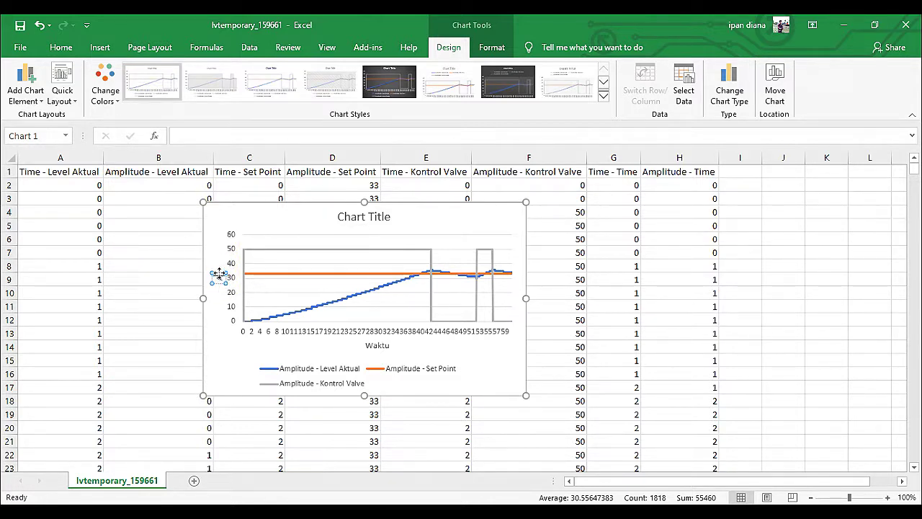
type("Amplitude")
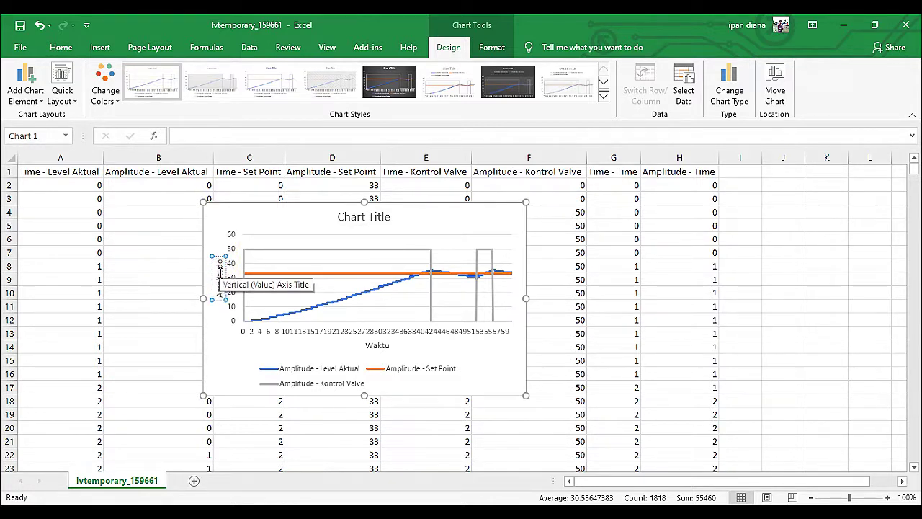
left_click(224, 349)
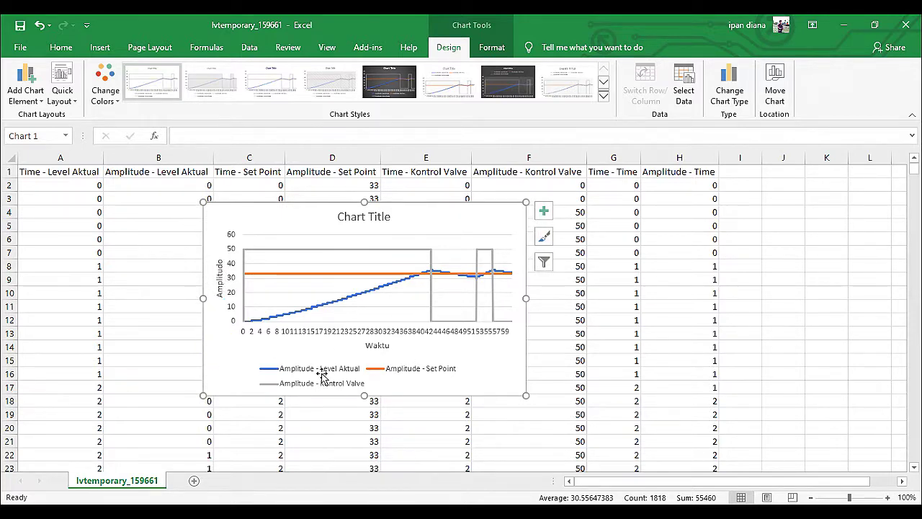
Step: Shorten headers B1 and D1 to 'Level Aktual' and 'Set Point' by removing the 'Amplitude - ' prefix
left_click(158, 172)
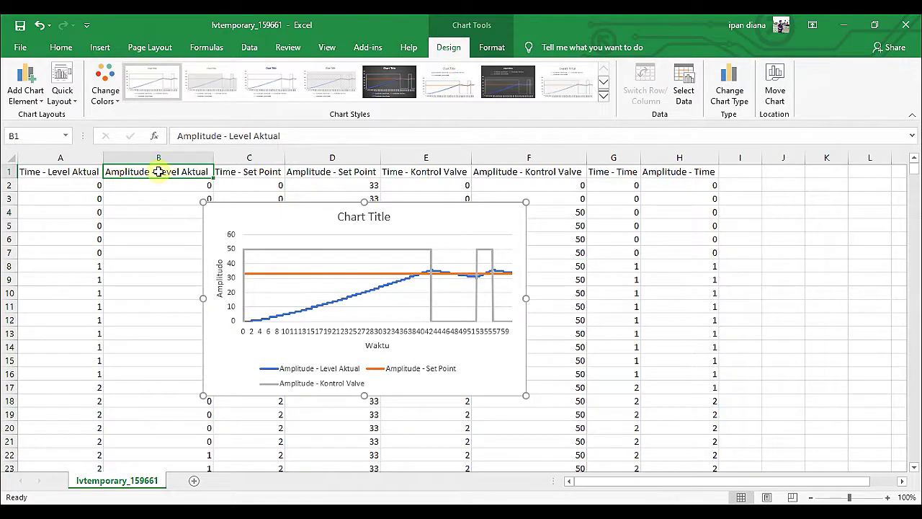
key("BackSpace")
key("BackSpace")
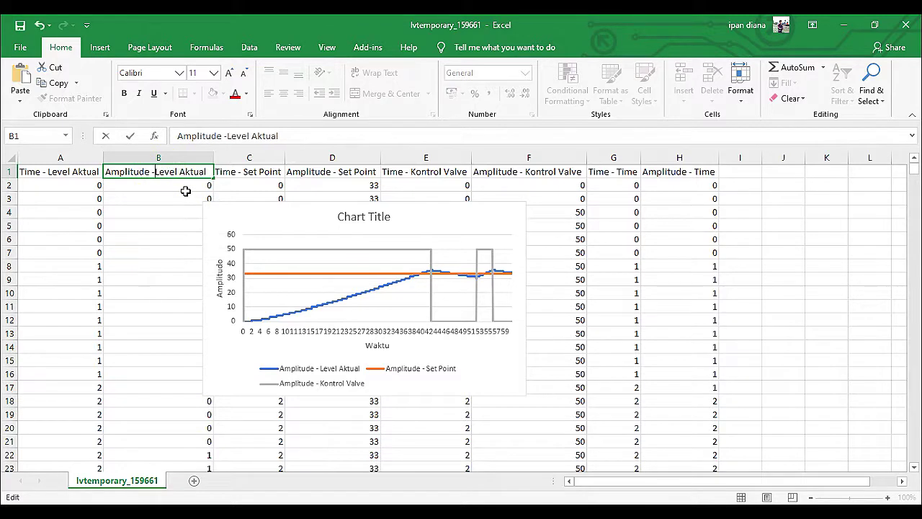
key("BackSpace")
key("BackSpace")
key("BackSpace")
key("BackSpace")
key("BackSpace")
key("Return")
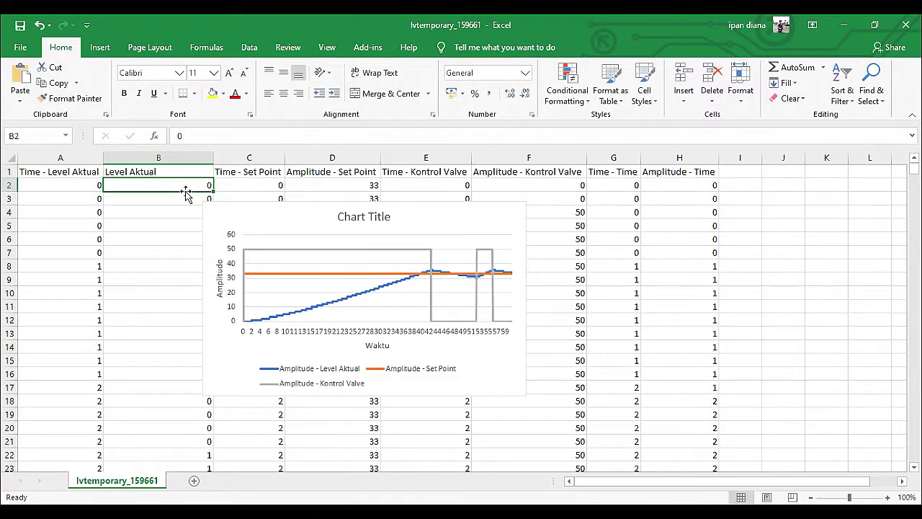
left_click(338, 175)
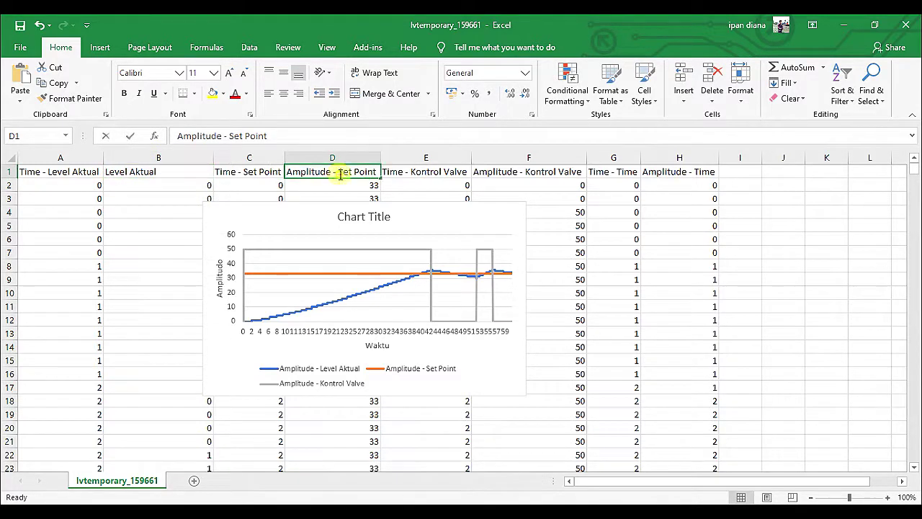
double_click(338, 175)
key("BackSpace")
key("BackSpace")
key("BackSpace")
key("BackSpace")
key("BackSpace")
key("BackSpace")
key("BackSpace")
key("BackSpace")
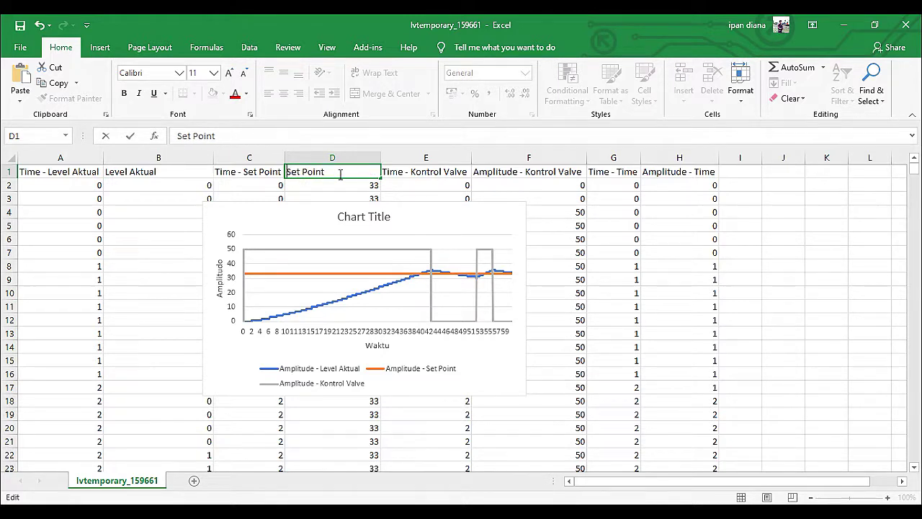
key("Return")
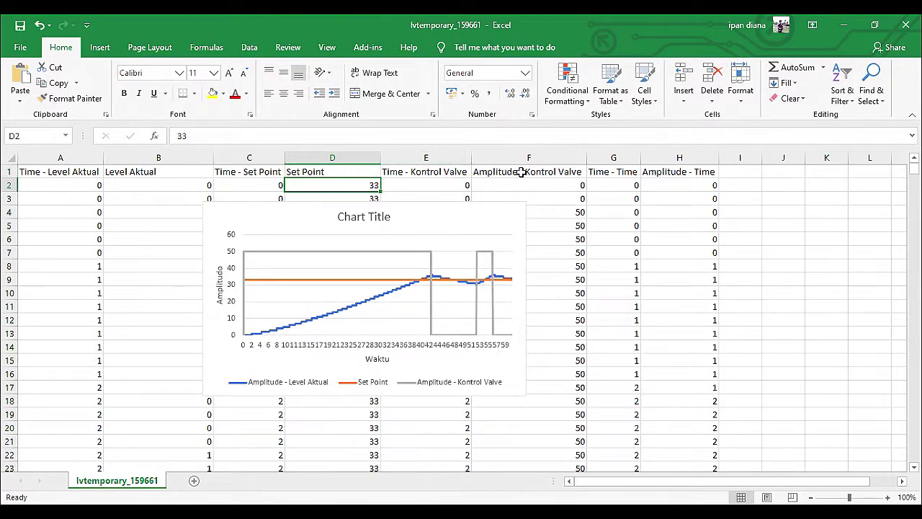
Step: Shorten F1 to 'Kontrol Valve' and re-confirm B1 so the legend updates
left_click(525, 172)
double_click(525, 172)
key("BackSpace")
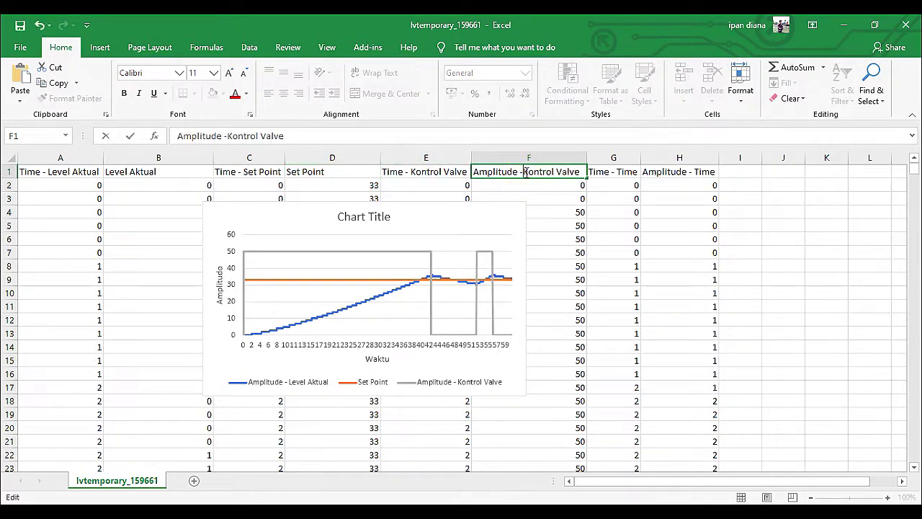
key("BackSpace")
key("BackSpace")
key("BackSpace")
key("BackSpace")
key("BackSpace")
key("BackSpace")
key("Return")
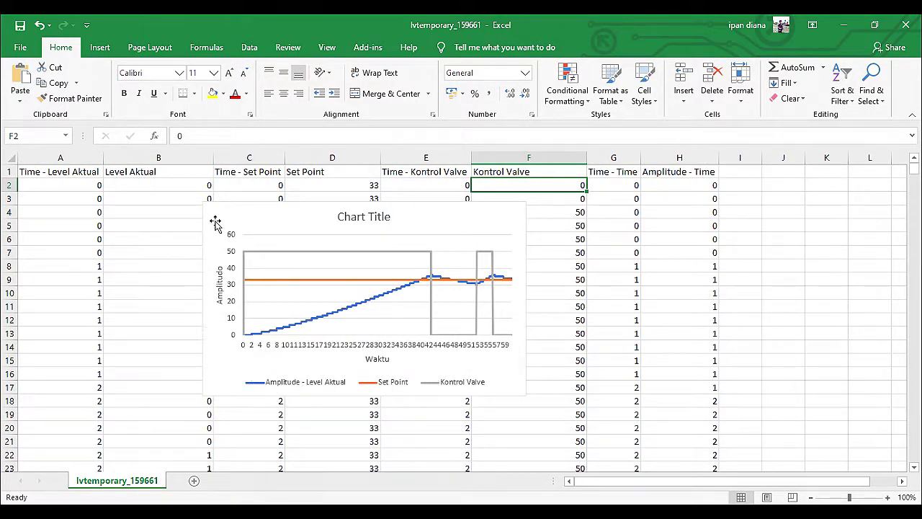
double_click(157, 172)
key("Return")
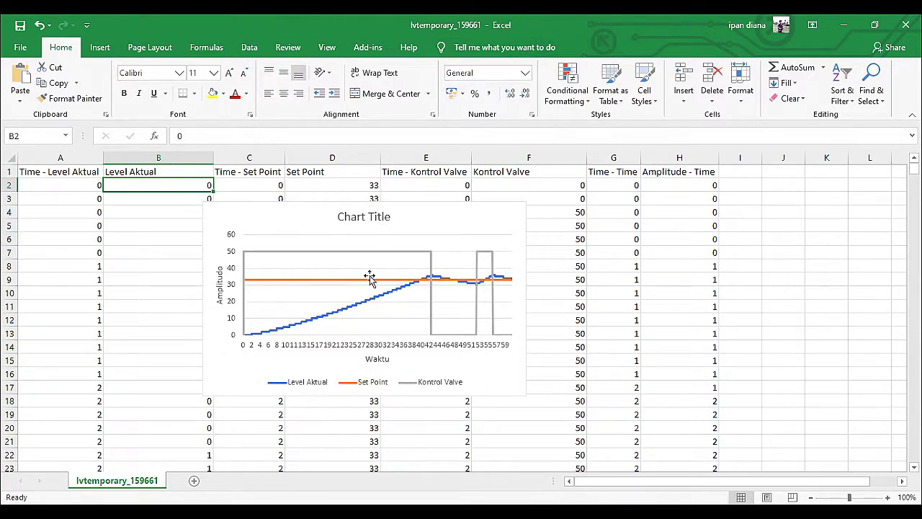
Step: Snap the spreadsheet to the right half and the LabVIEW front panel to the left half
left_click_drag(553, 23, 921, 81)
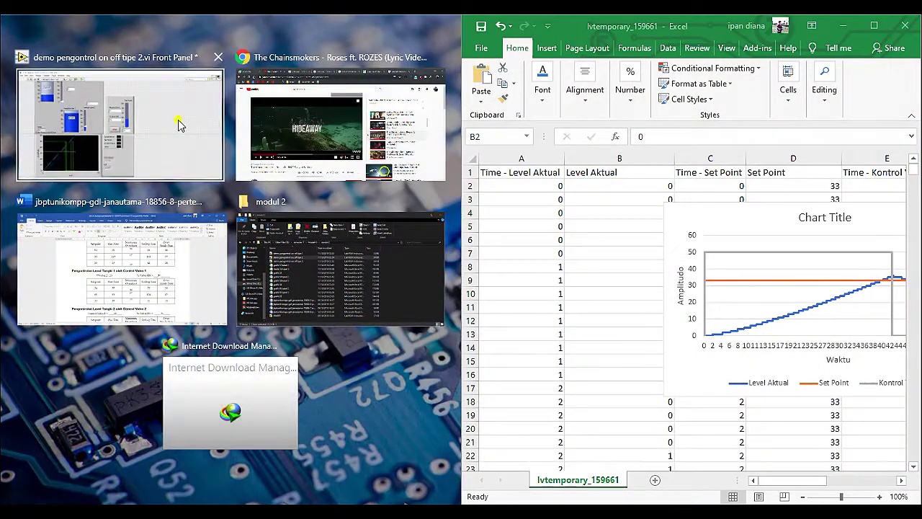
left_click(179, 123)
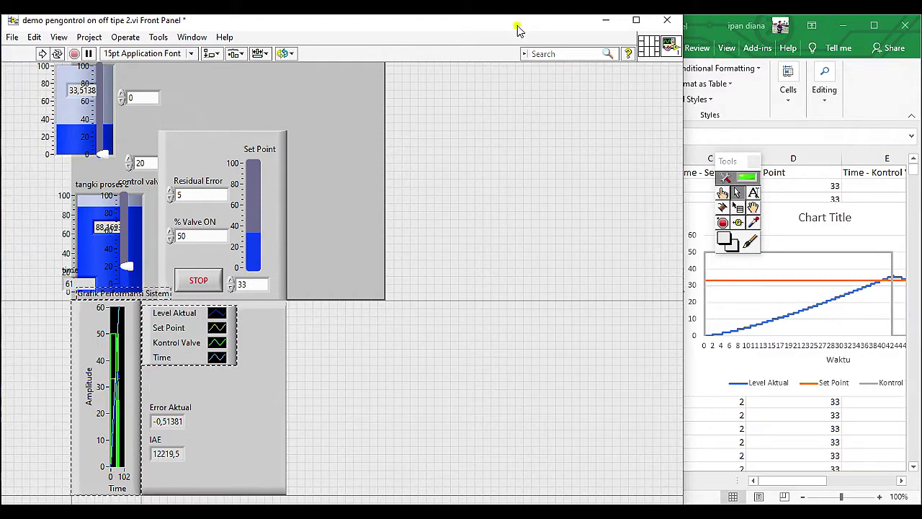
left_click_drag(518, 24, 4, 135)
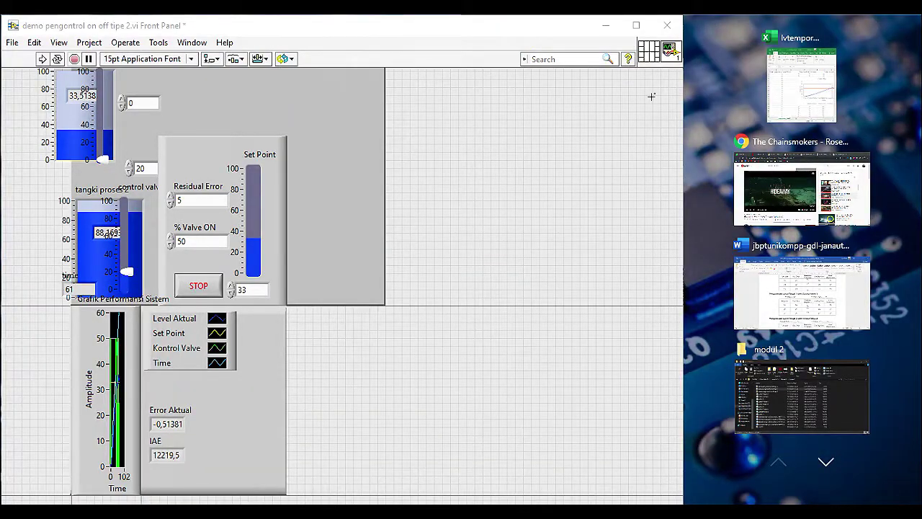
left_click(801, 80)
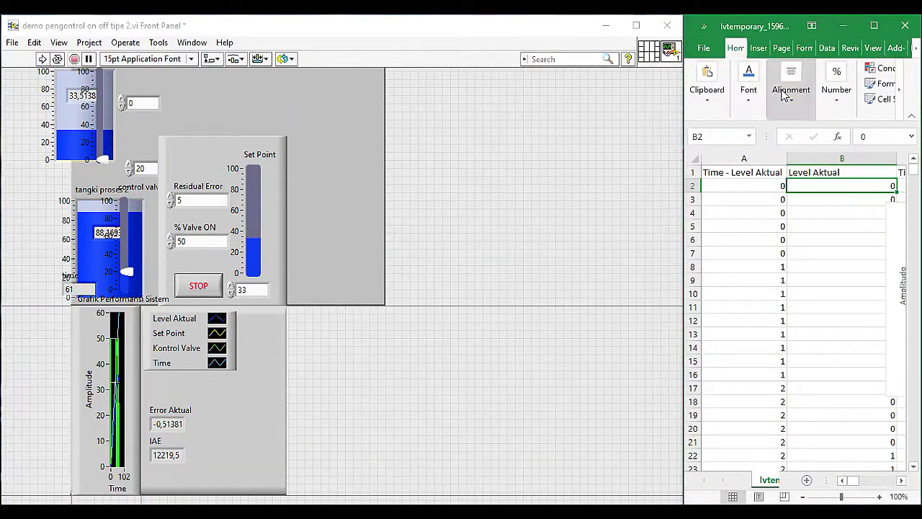
Step: Maximise Excel, then bring the LabVIEW front panel forward and maximise it
left_click(874, 26)
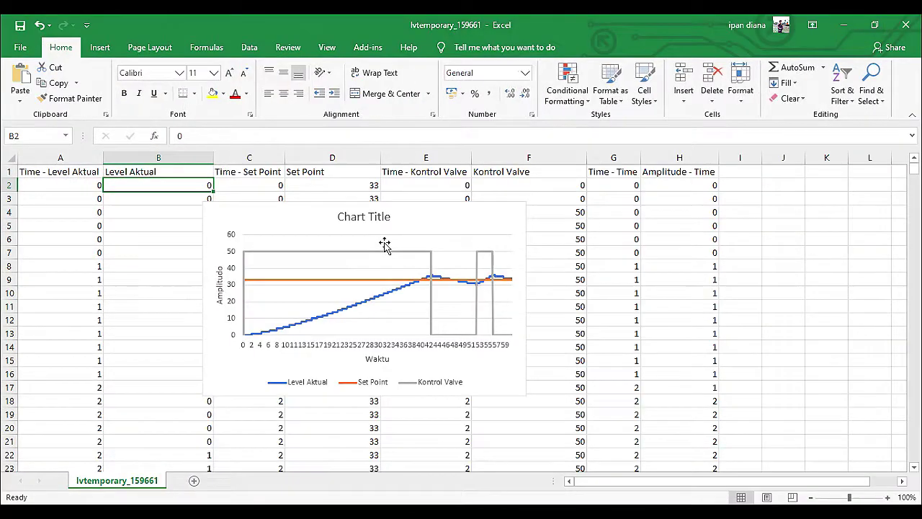
mouse_move(314, 499)
left_click(308, 464)
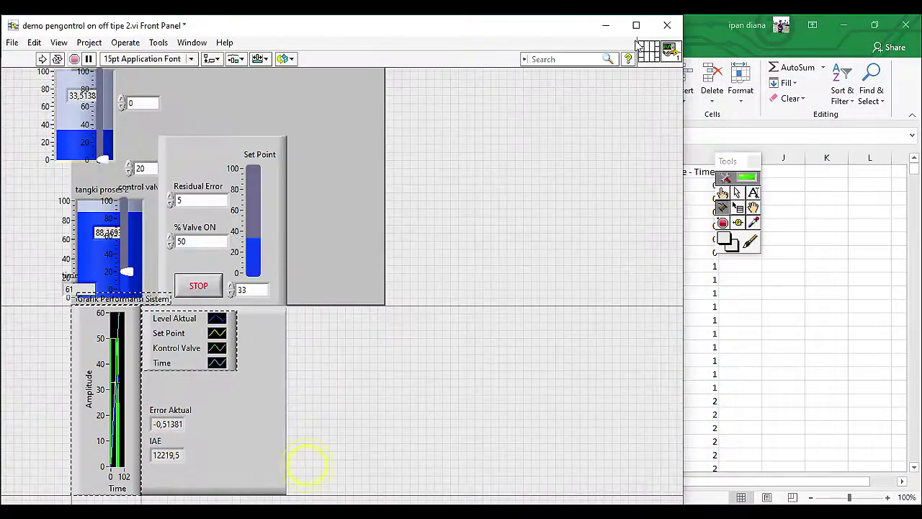
left_click(636, 26)
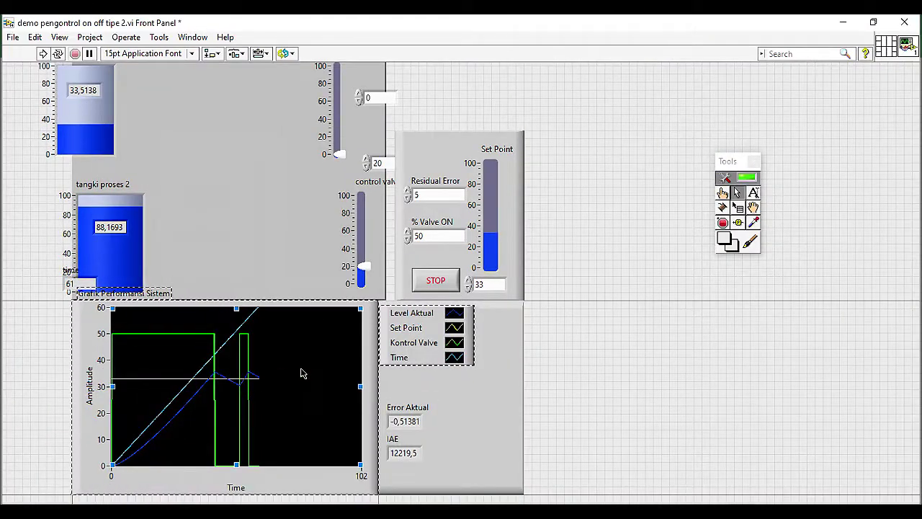
Step: Move the Grafik Performansi Sistem graph up over the upper front-panel controls
left_click(613, 330)
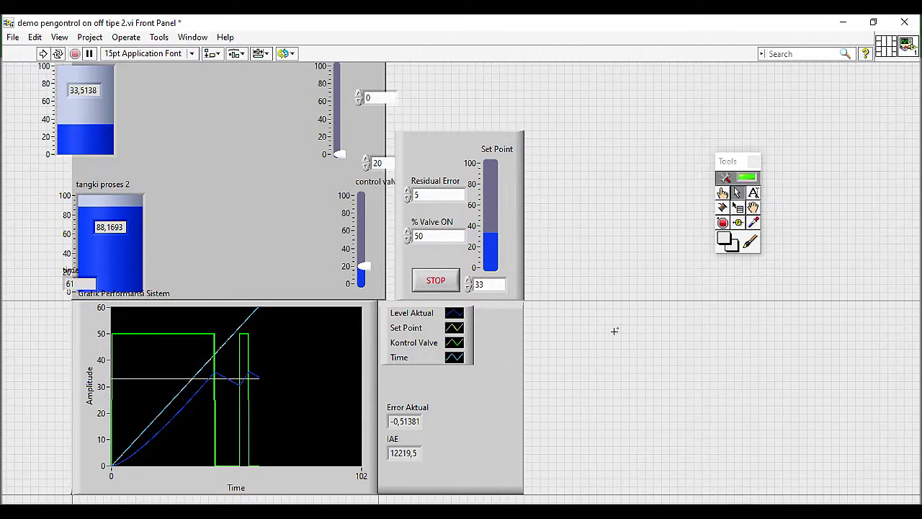
left_click(145, 410)
left_click_drag(165, 356, 253, 149)
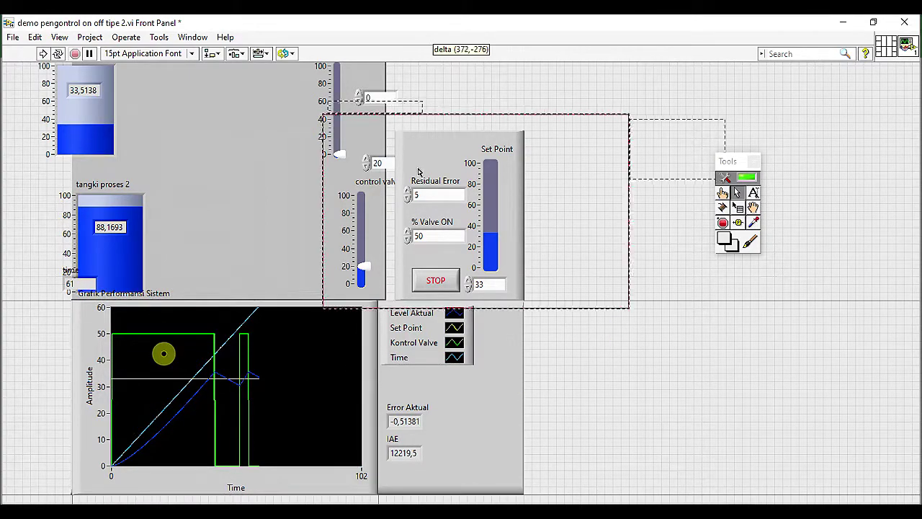
Step: Fit the graph to the pane so it fills the front panel, then select the Excel chart
right_click(253, 149)
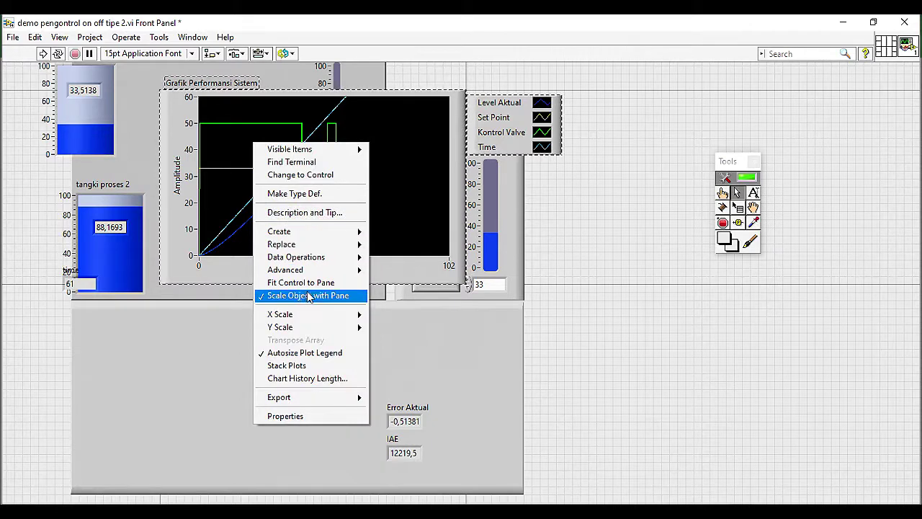
left_click(310, 284)
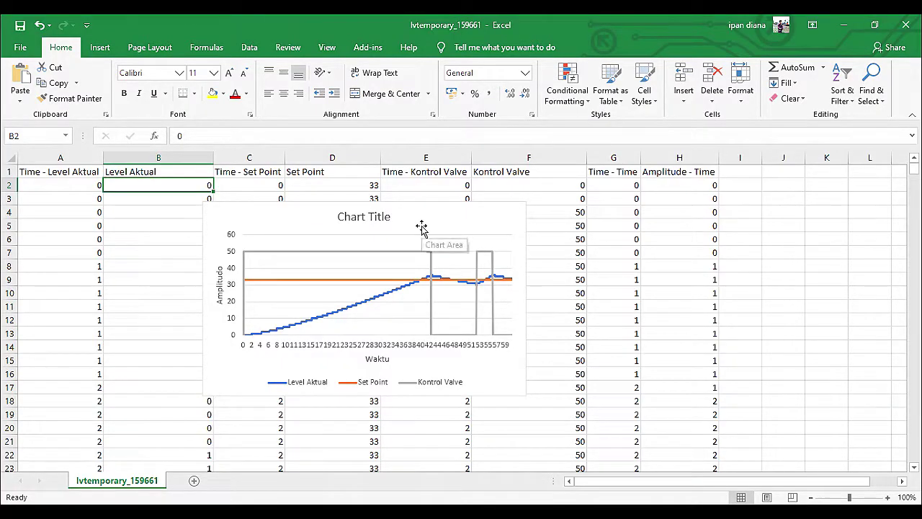
left_click(421, 226)
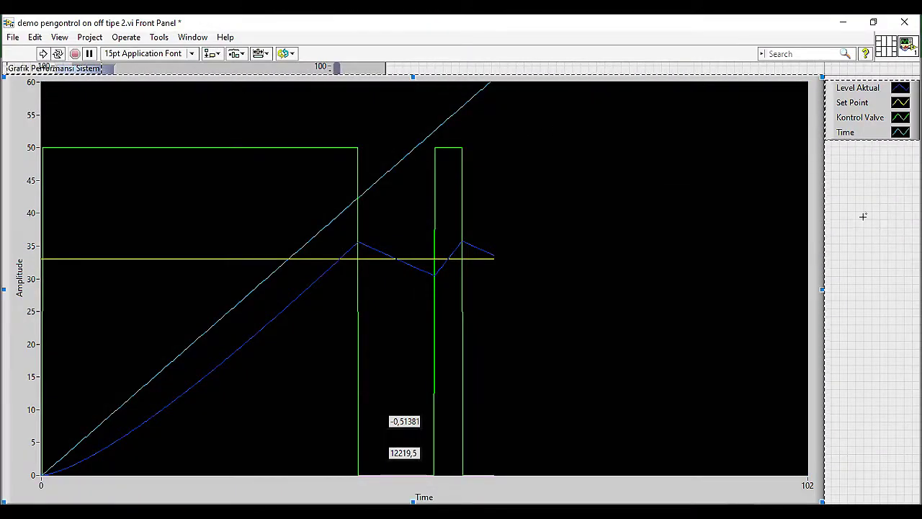
left_click(874, 214)
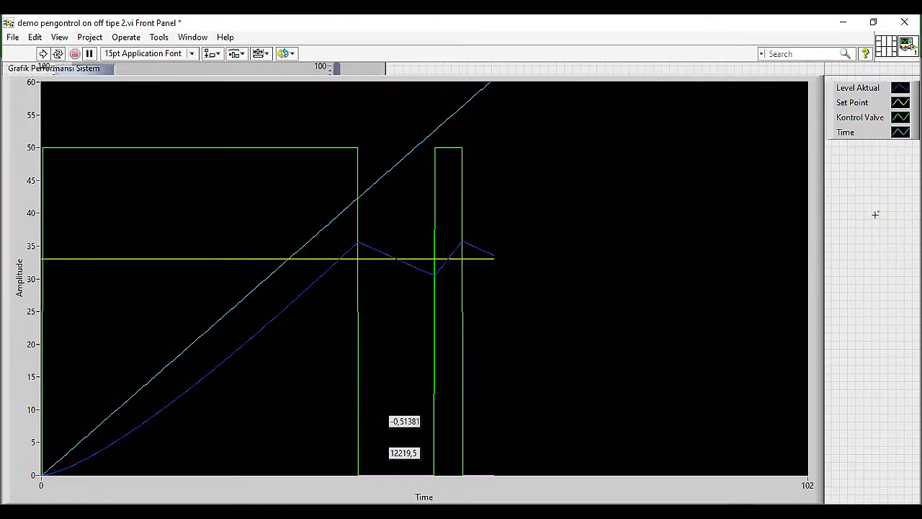